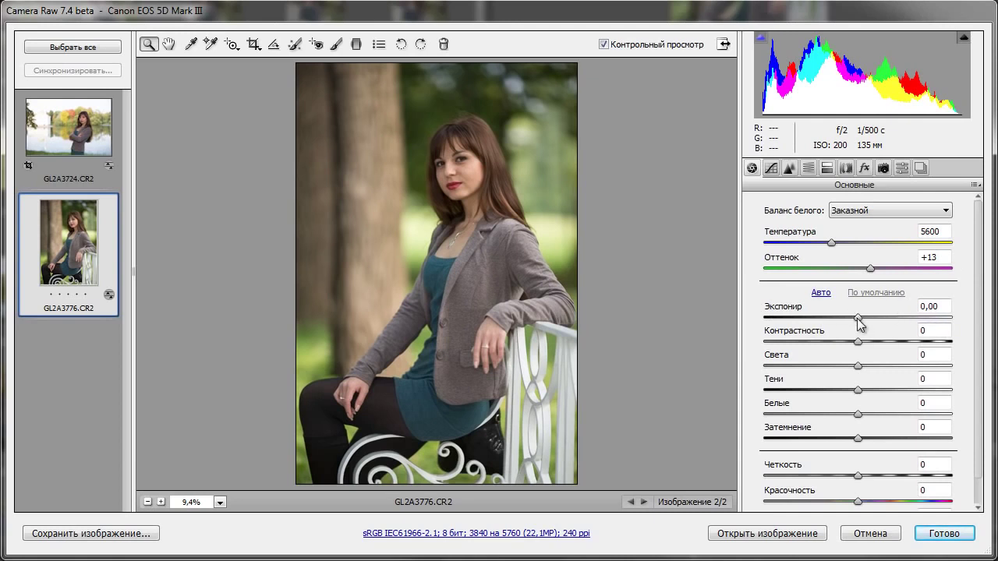
Raise the exposure of GL2A3776.CR2 to the maximum of +5,00 and reset it to 0.
left_click_drag(858, 318, 944, 320)
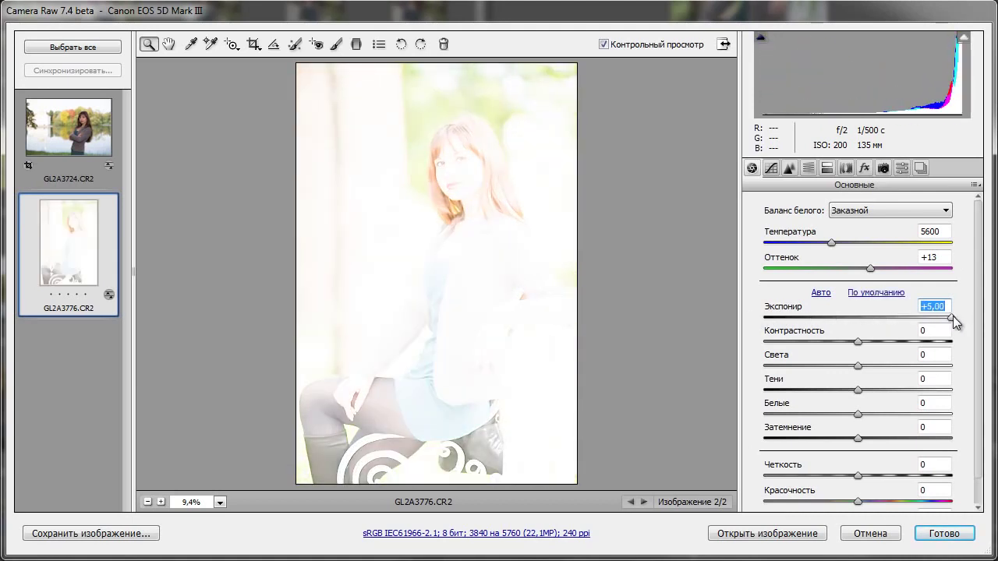
type("0")
key("Return")
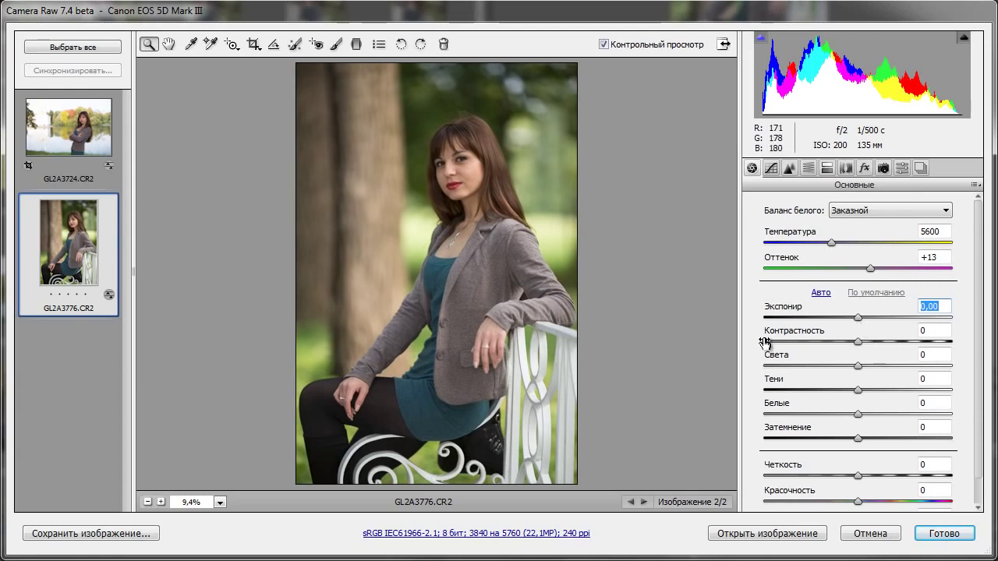
Raise the exposure of the bench portrait gradually to +1,95.
left_click_drag(860, 320, 883, 318)
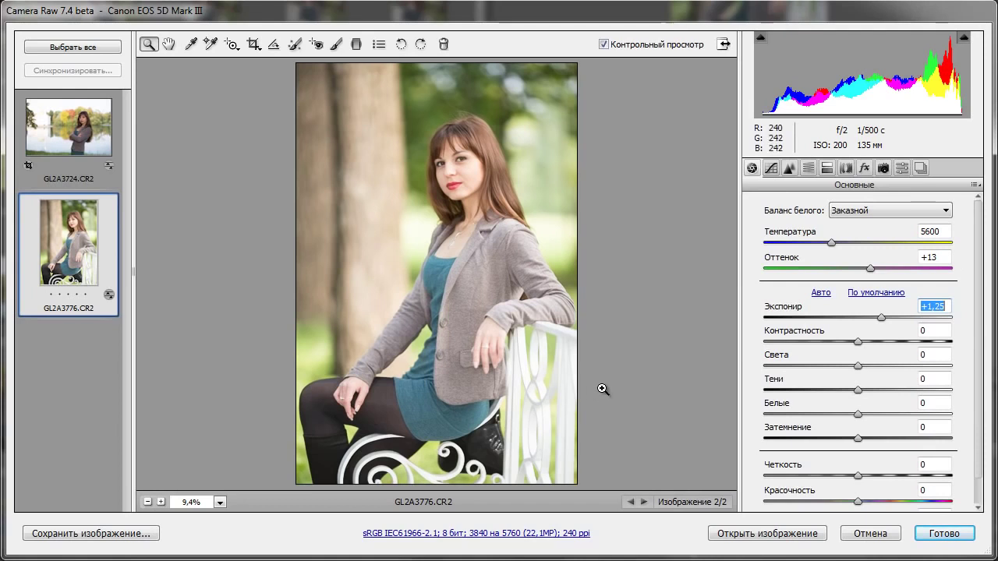
left_click_drag(880, 316, 882, 317)
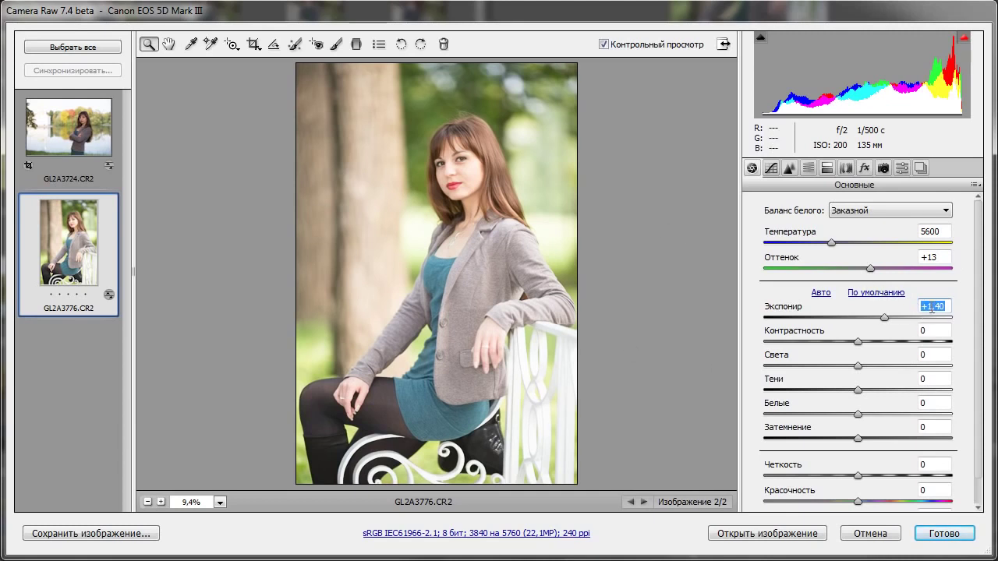
left_click_drag(881, 318, 884, 318)
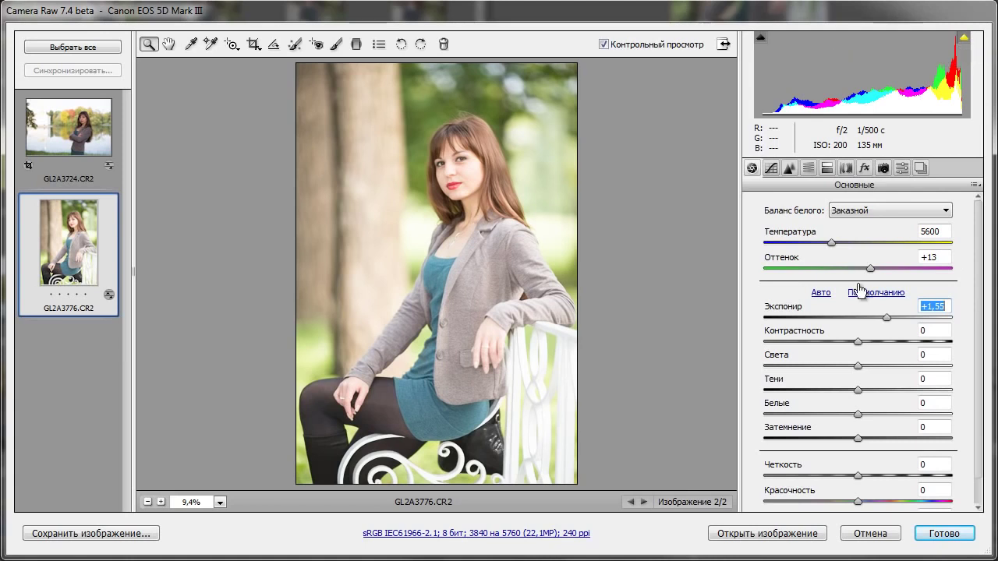
left_click_drag(887, 317, 894, 320)
Check the bench portrait with the highlight clipping warning, raising exposure to +2,00, and reset the exposure to its default.
left_click(964, 37)
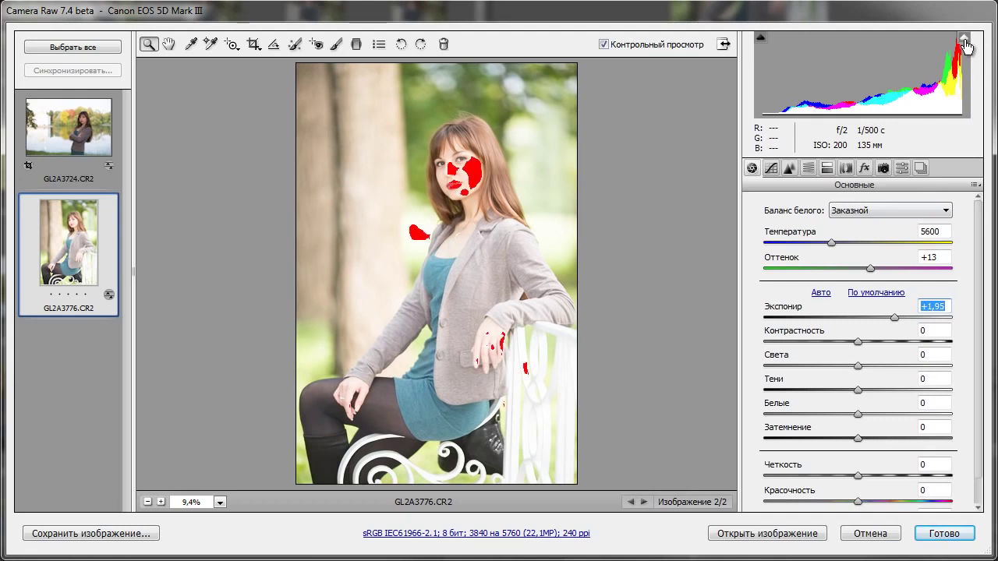
left_click(964, 40)
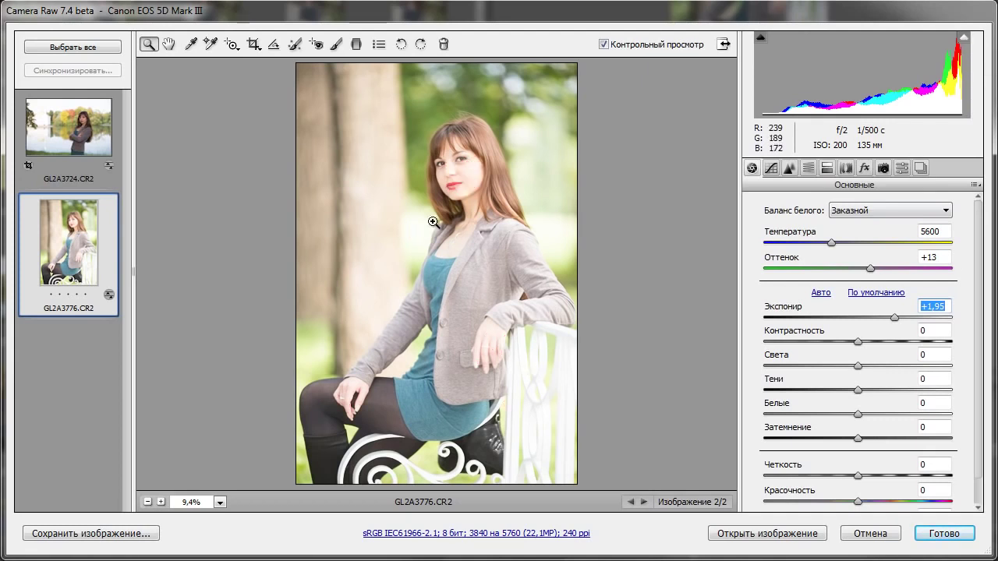
left_click_drag(897, 316, 897, 317)
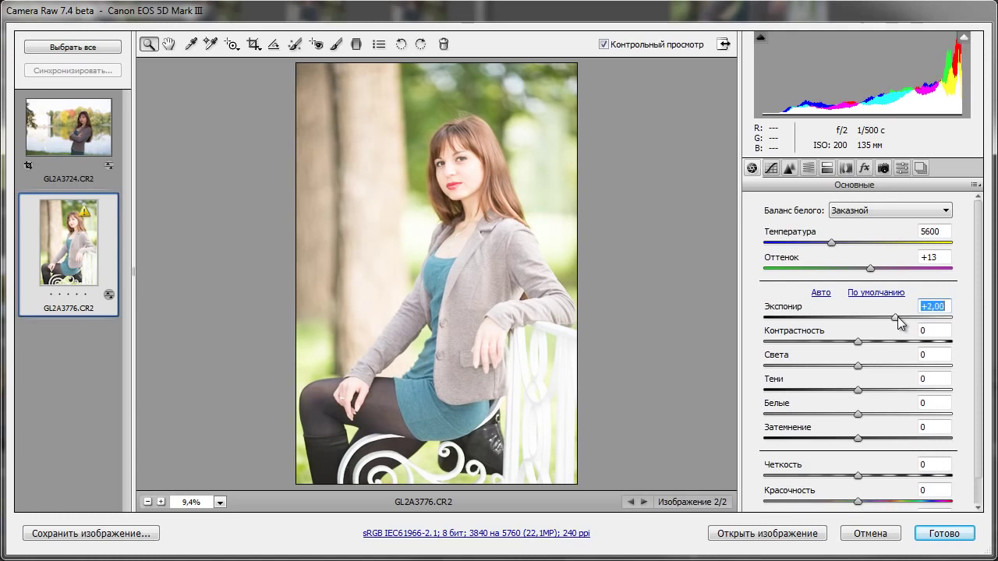
left_click(963, 39)
left_click(963, 39)
double_click(896, 317)
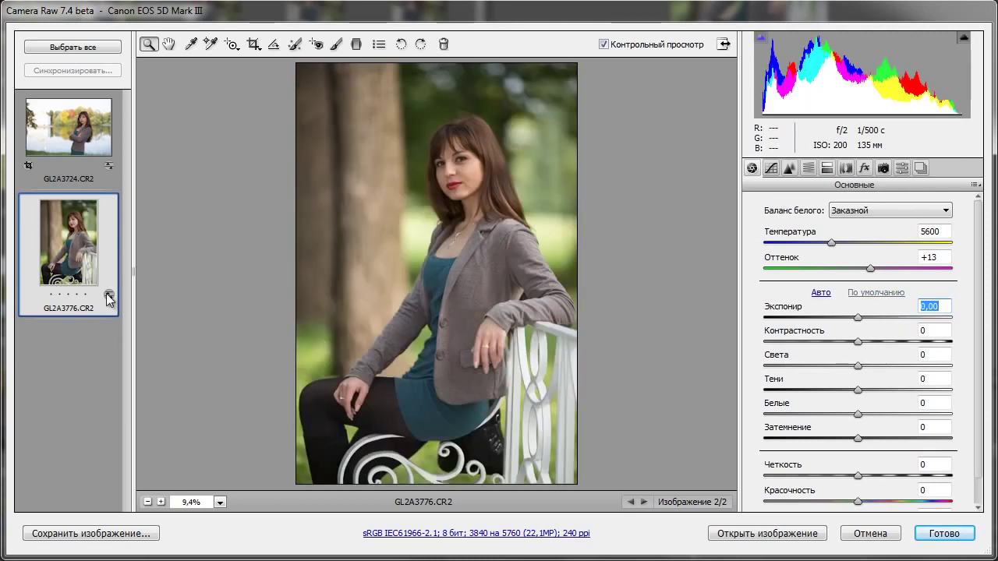
Examine the overexposed areas of GL2A3724.CR2 with the highlight clipping warning and the exposure threshold preview, leaving the warning off.
left_click(74, 125)
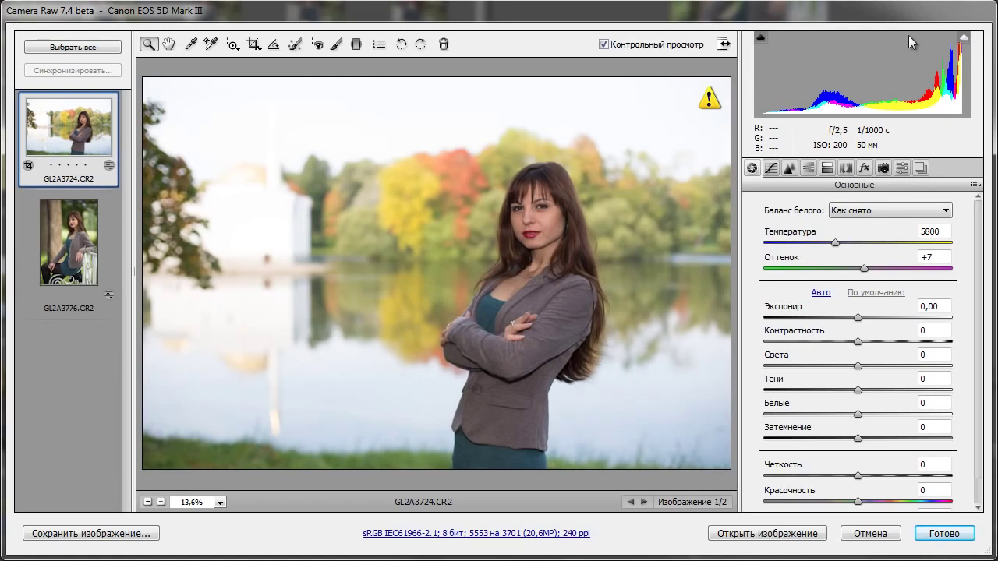
left_click(965, 39)
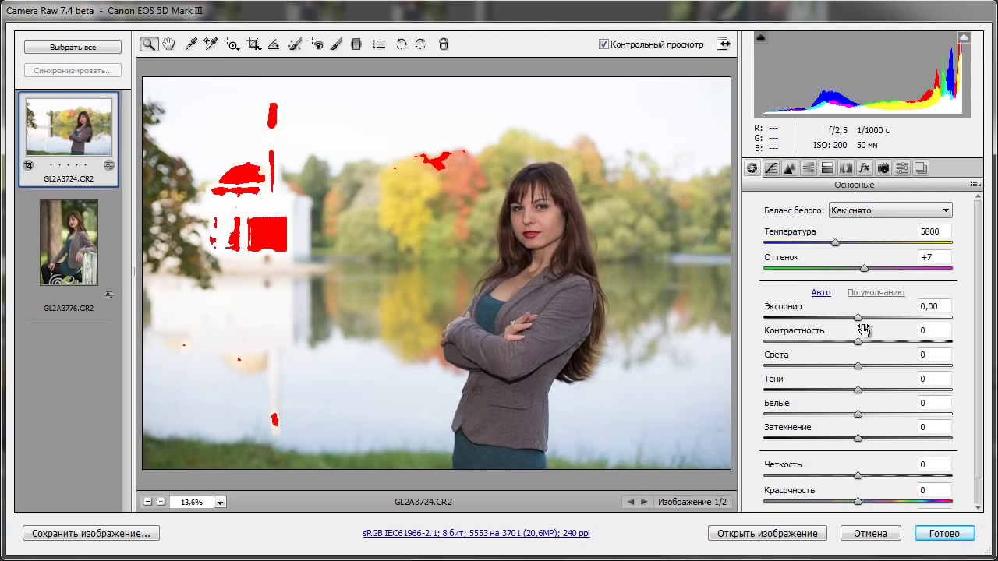
left_click(857, 318, "alt")
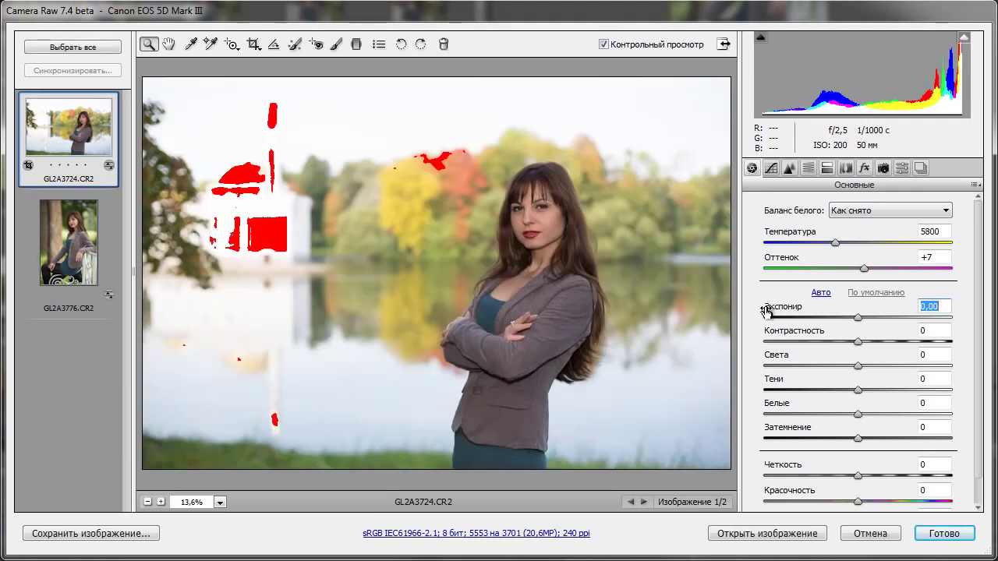
key("alt")
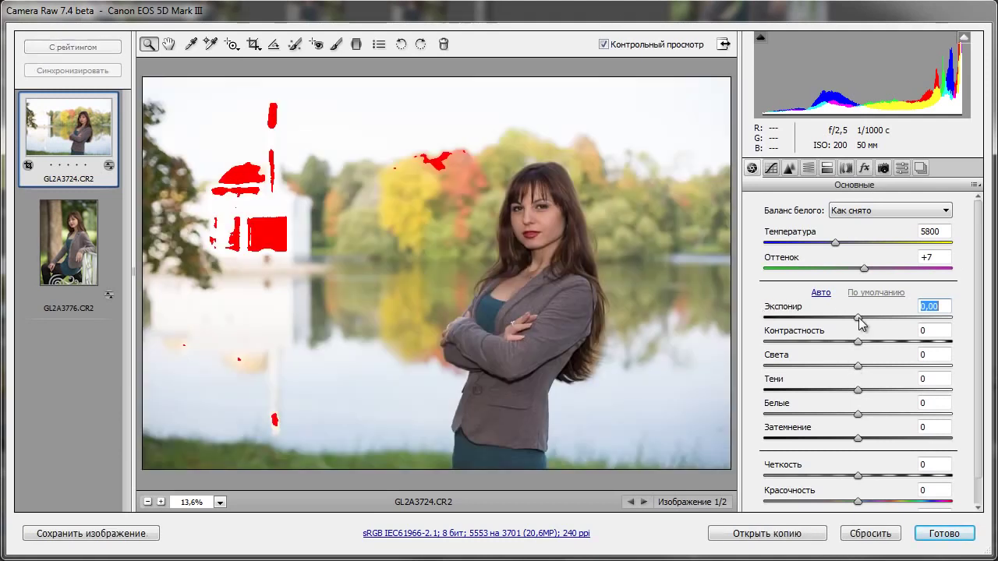
left_click(859, 319, "alt")
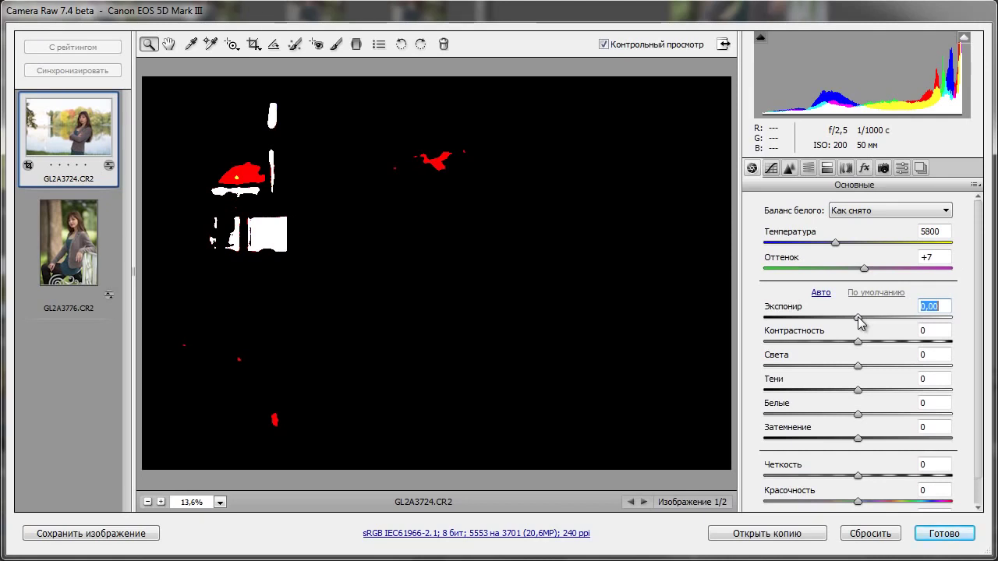
left_click_drag(858, 321, 857, 320)
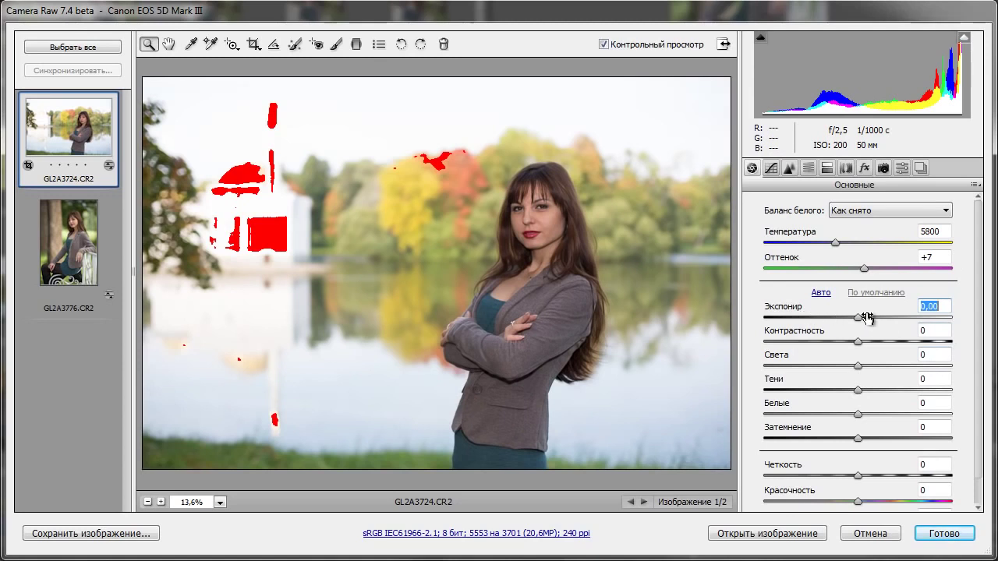
left_click(965, 38)
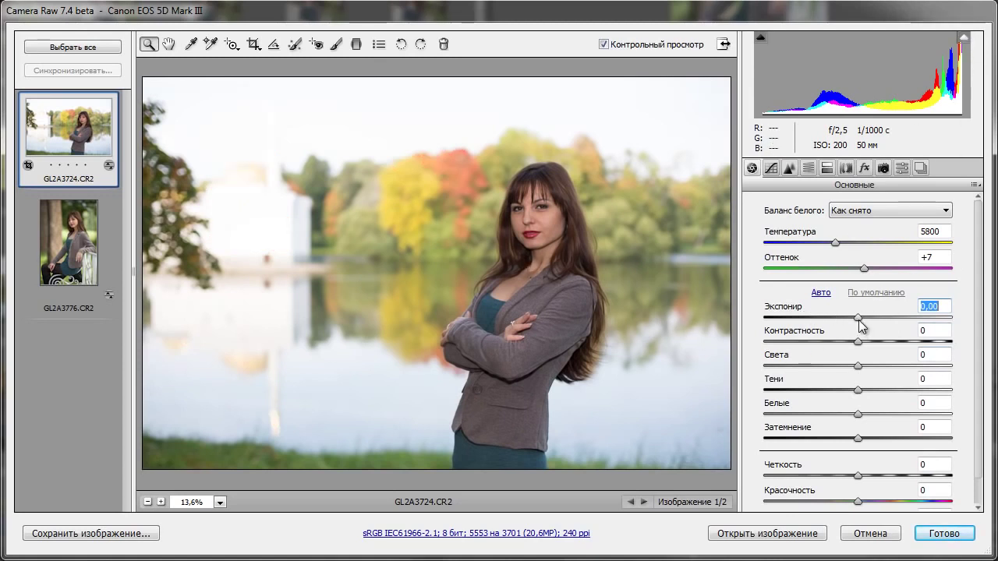
Lower the exposure of the lake photo to -1,50 and check its clipped highlights in the threshold preview.
left_click_drag(858, 318, 829, 321)
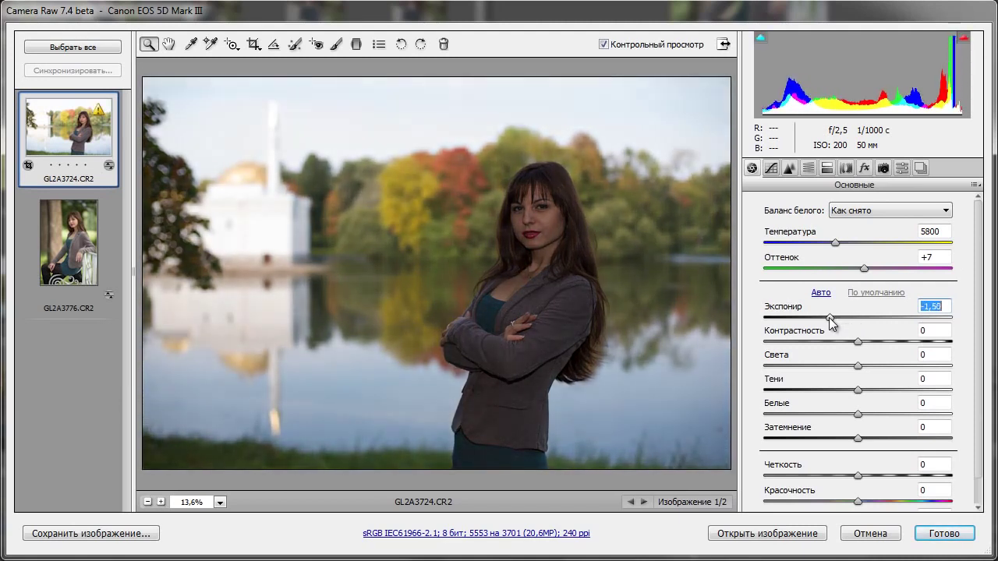
key("alt")
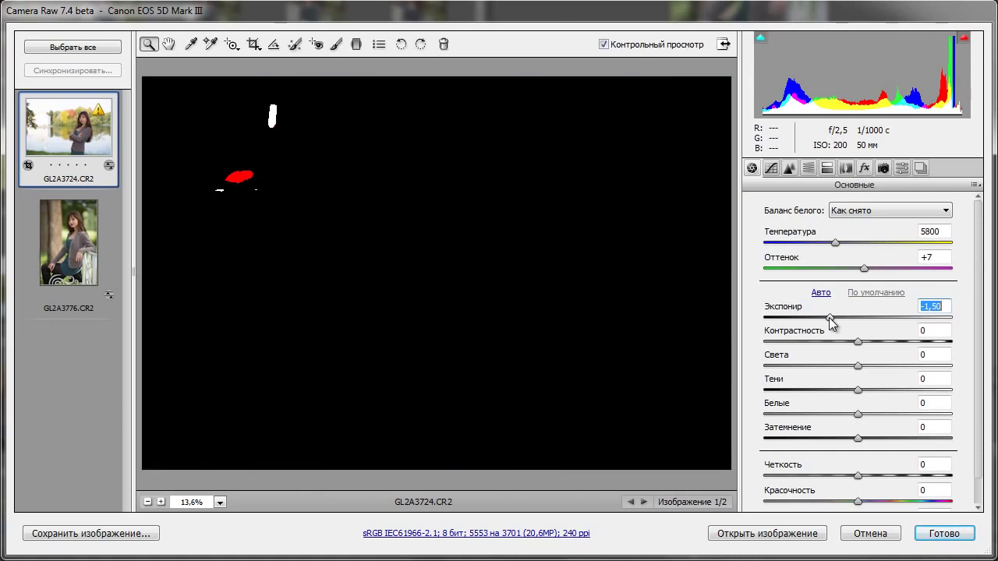
left_click_drag(831, 323, 831, 323)
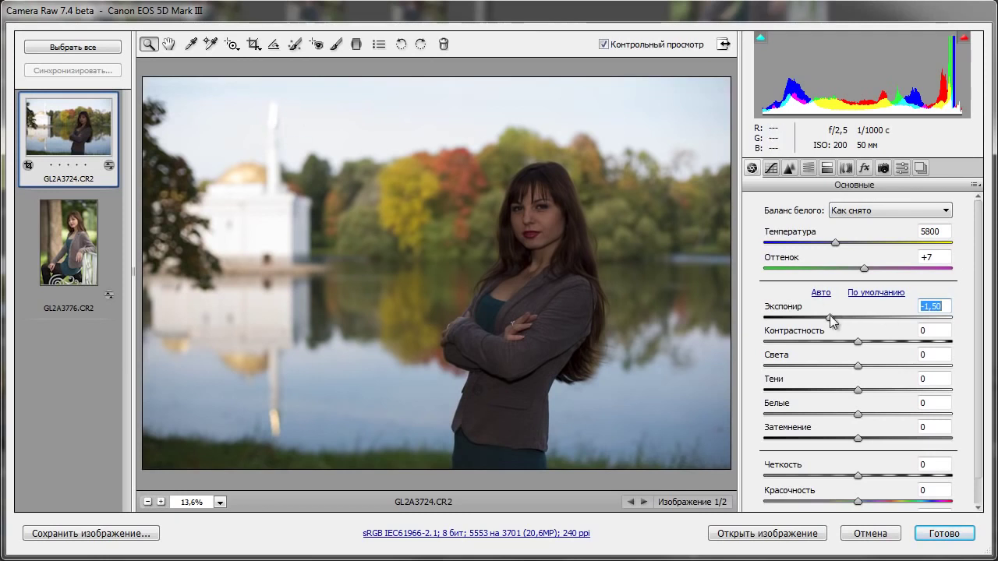
key("alt")
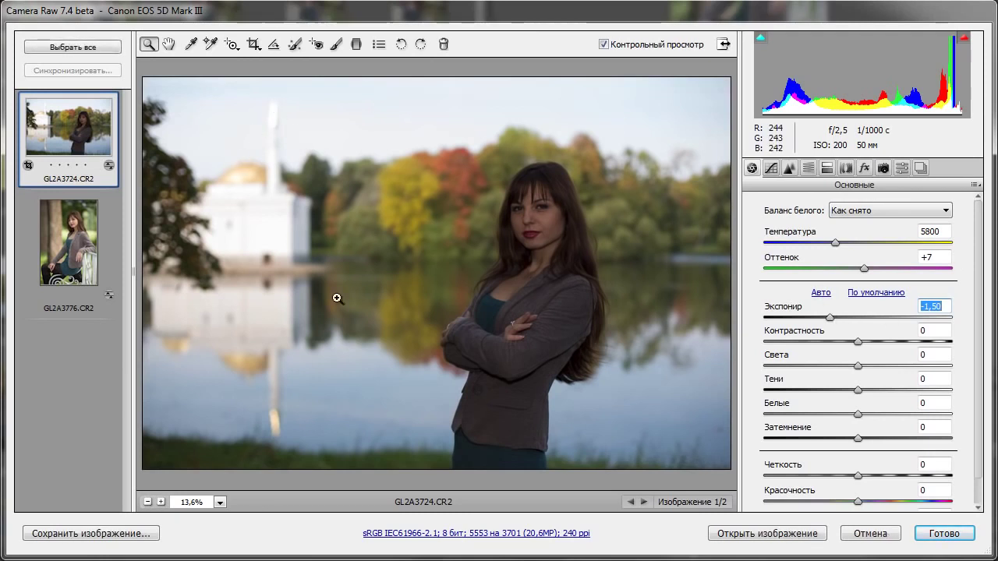
key("alt")
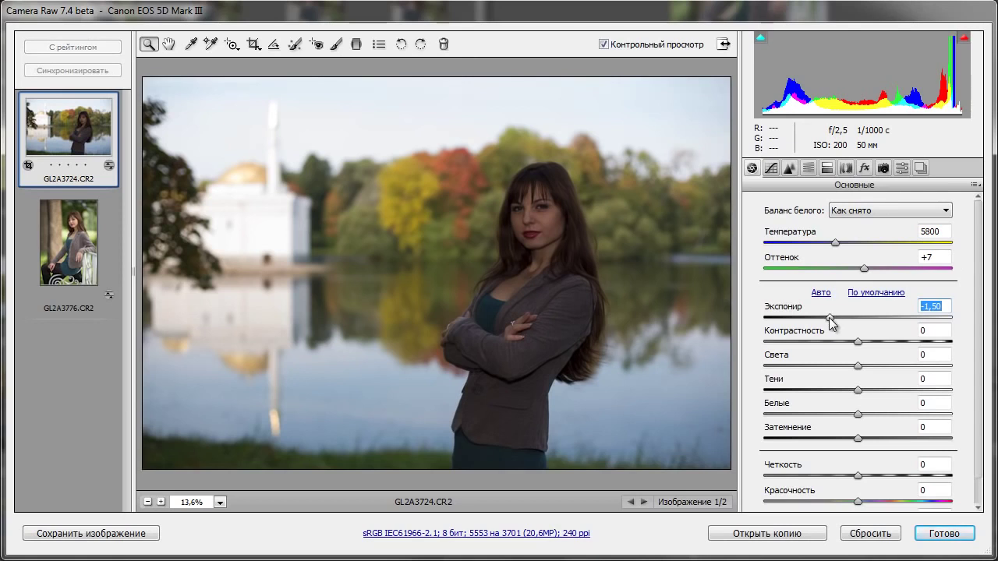
left_click(830, 318, "alt")
Lower the lake photo's exposure through -2,00 and -2,50 to -5,00, and reset it to its default.
left_click_drag(827, 316, 819, 317)
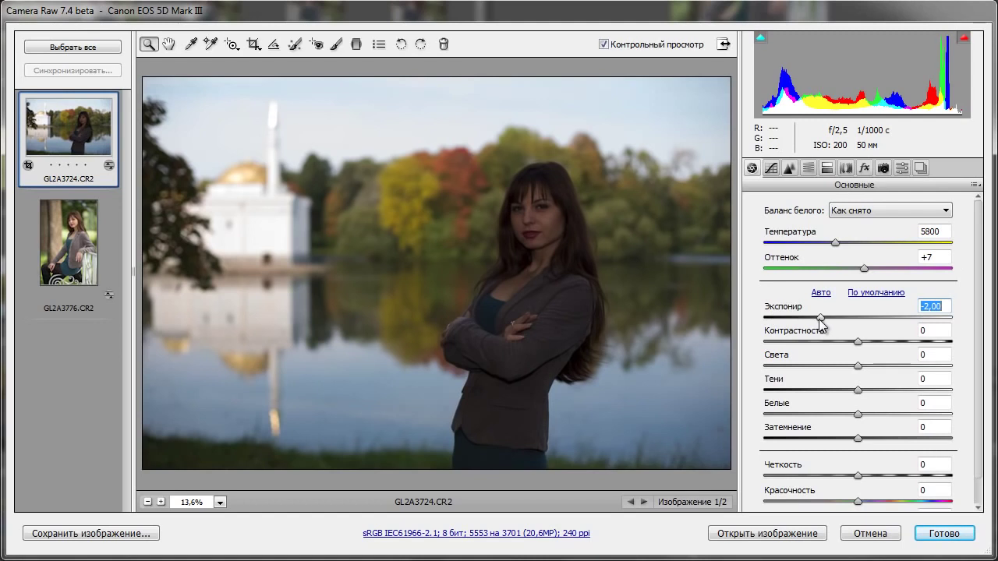
key("shift+Down")
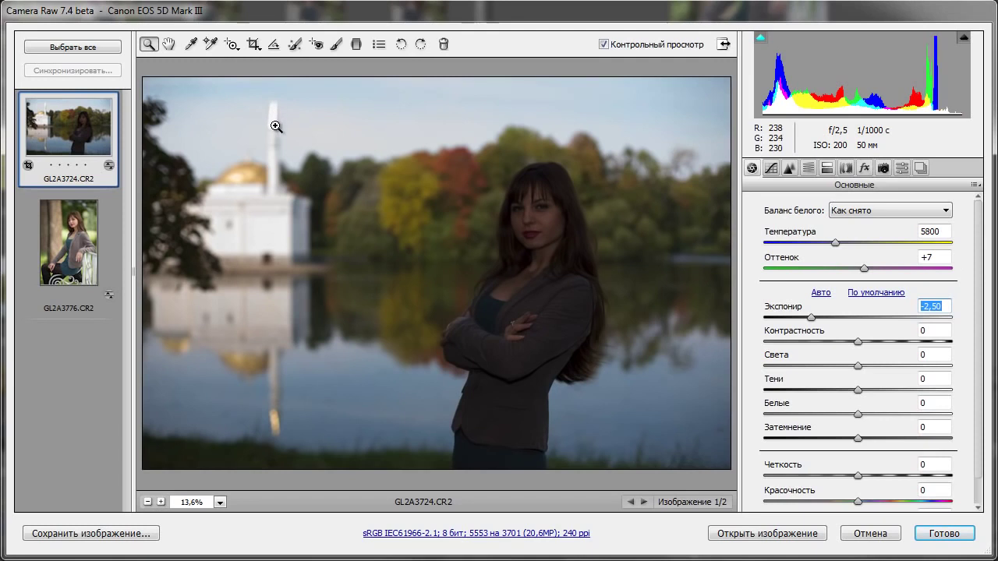
left_click_drag(812, 318, 763, 318)
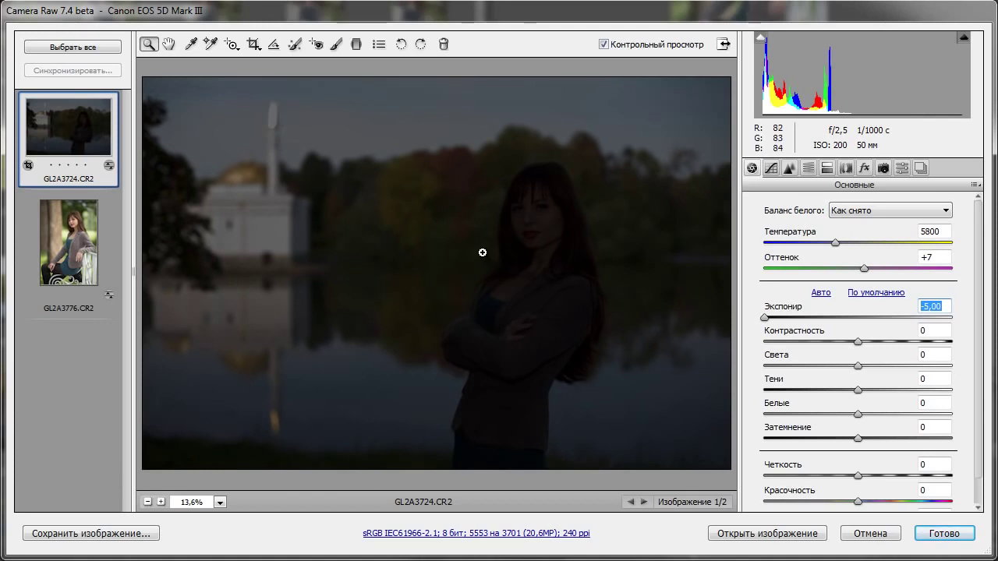
double_click(768, 321)
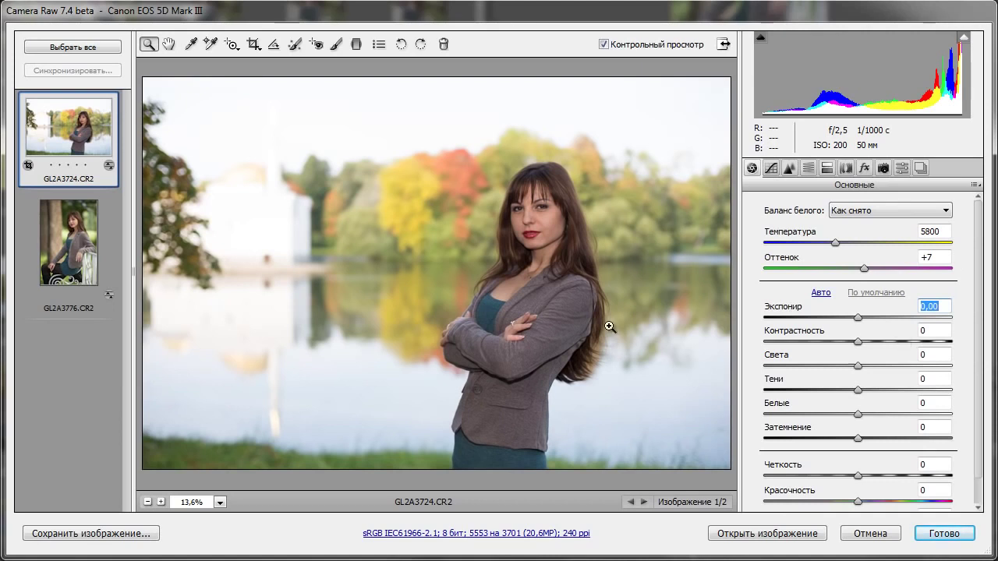
Switch to GL2A3776.CR2 and set its exposure to +0,45.
left_click(80, 253)
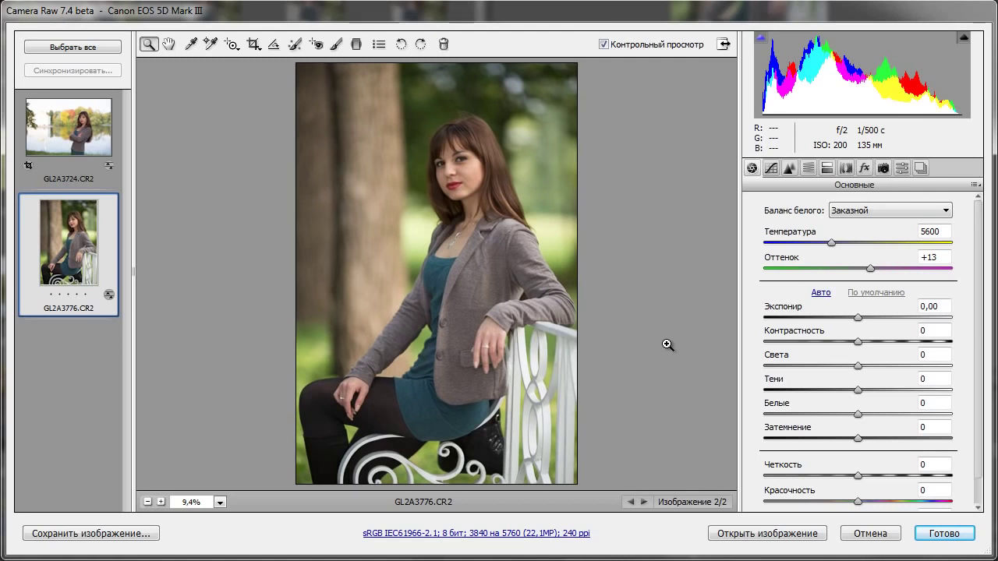
left_click(859, 318)
left_click_drag(859, 318, 868, 319)
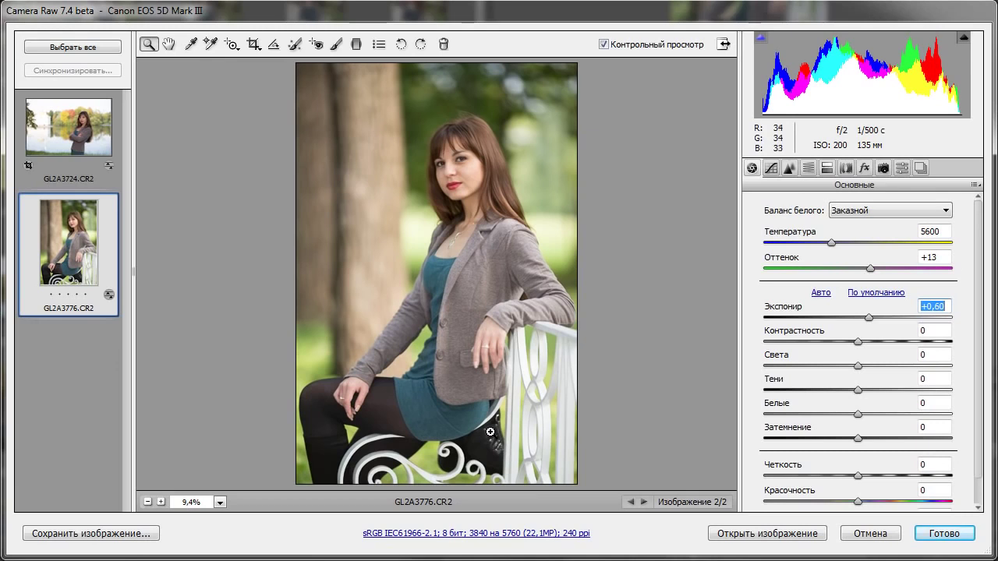
mouse_move(868, 318)
left_mouse_down()
mouse_move(884, 325)
mouse_move(850, 318)
mouse_move(869, 320)
mouse_move(841, 363)
mouse_move(862, 323)
left_mouse_up()
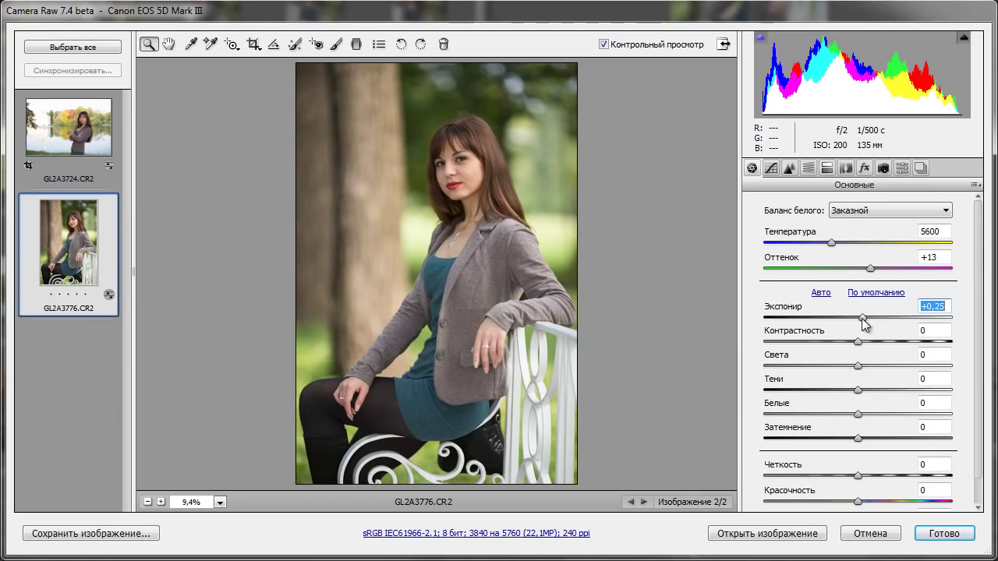
left_click_drag(862, 319, 866, 319)
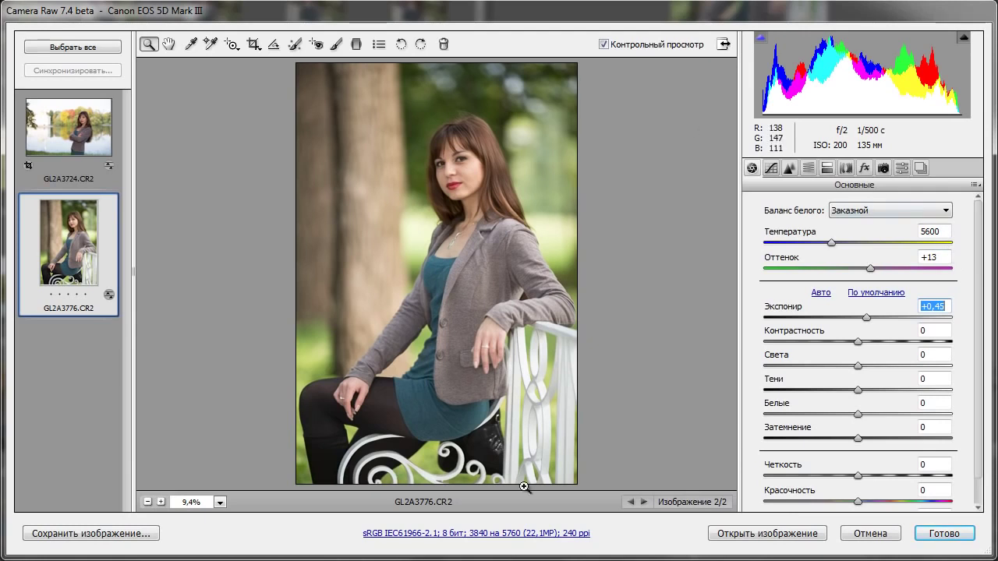